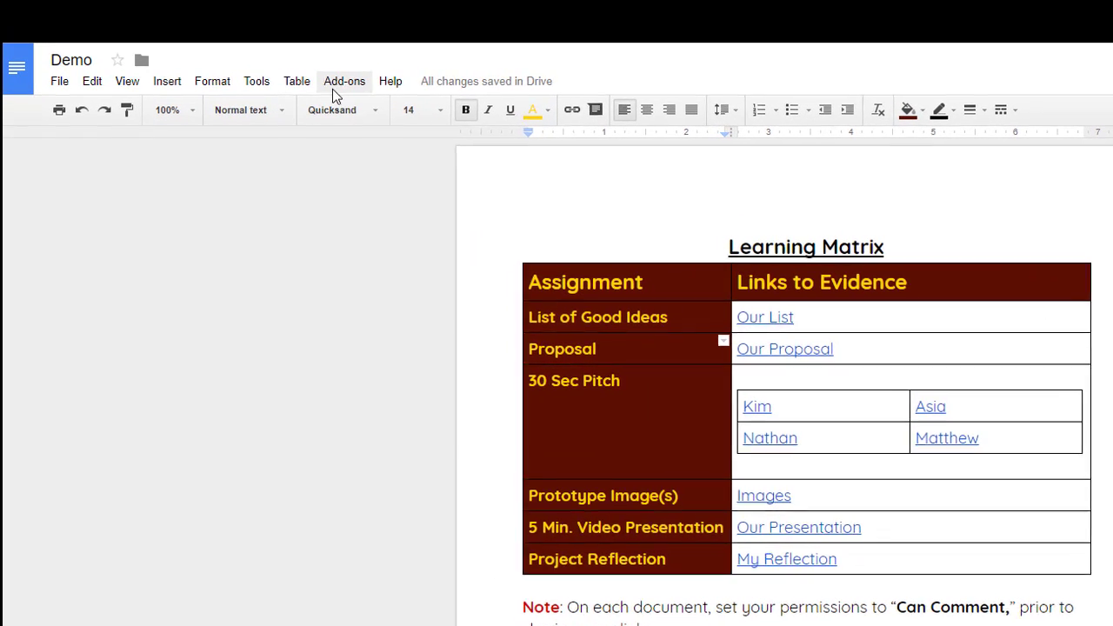
Open the gallery of available add-ons, go to its search field, and close the gallery
{"action": "left_click", "coordinate": [281, 73]}
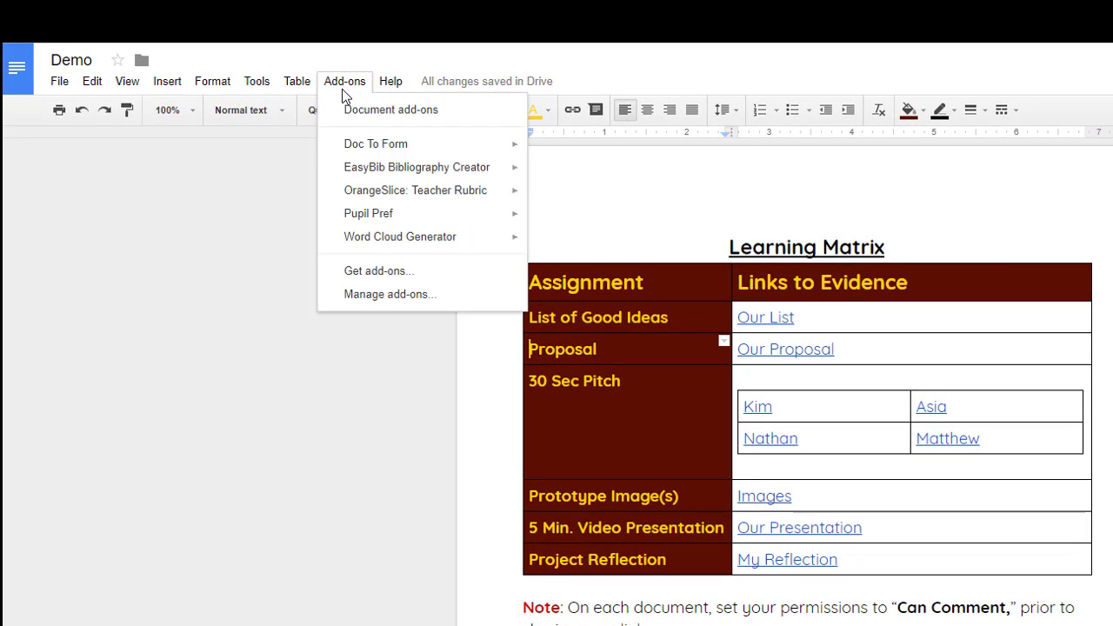
{"action": "mouse_move", "coordinate": [345, 194]}
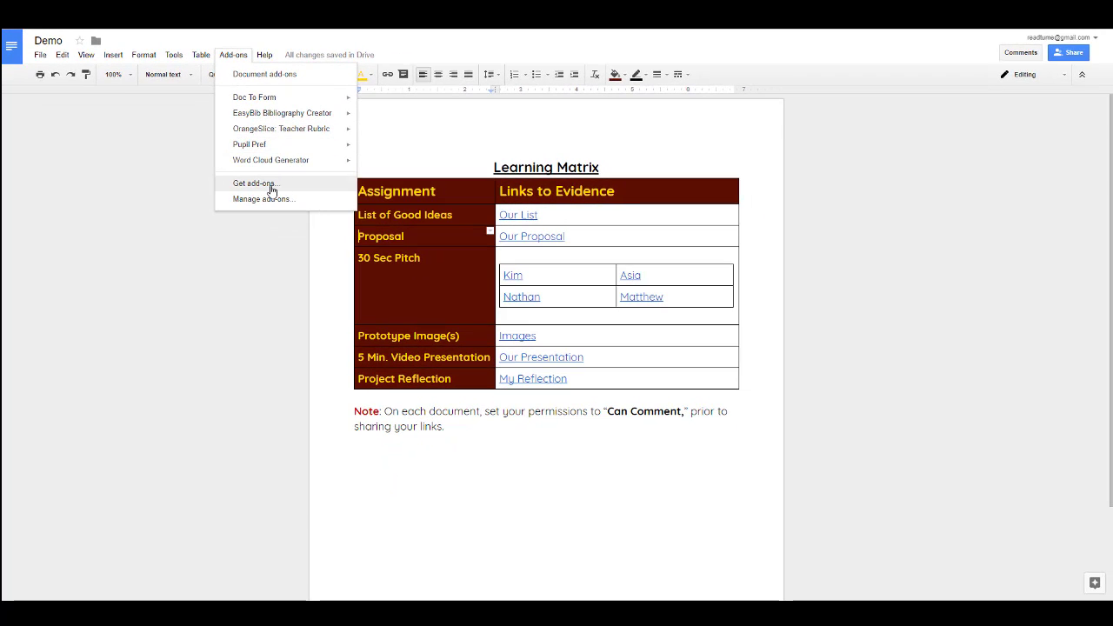
{"action": "left_click", "coordinate": [271, 189]}
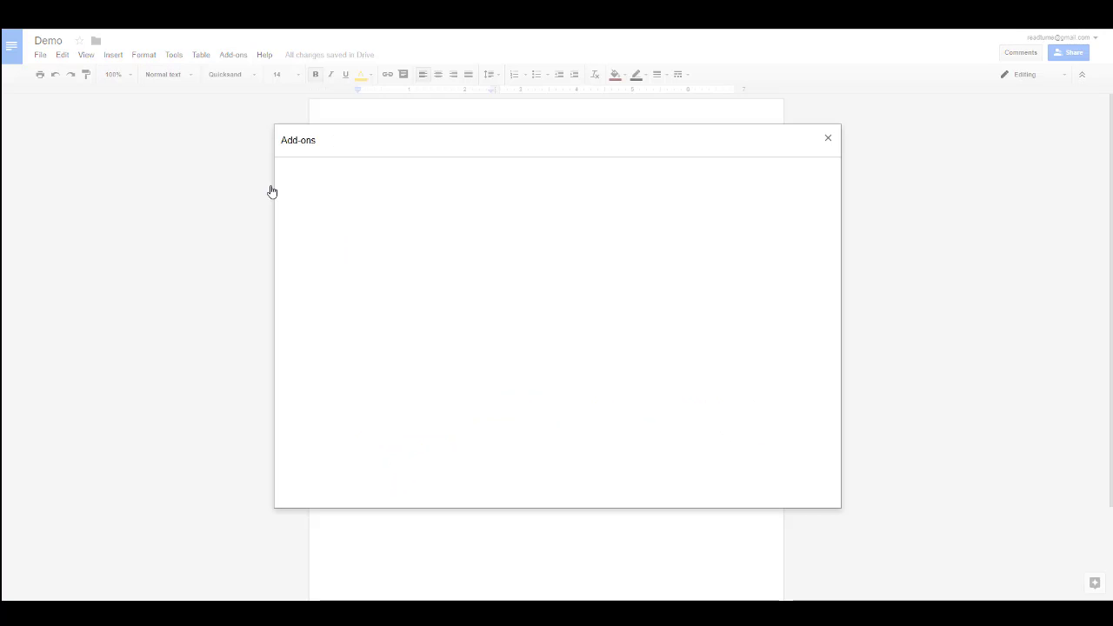
{"action": "left_click", "coordinate": [775, 170]}
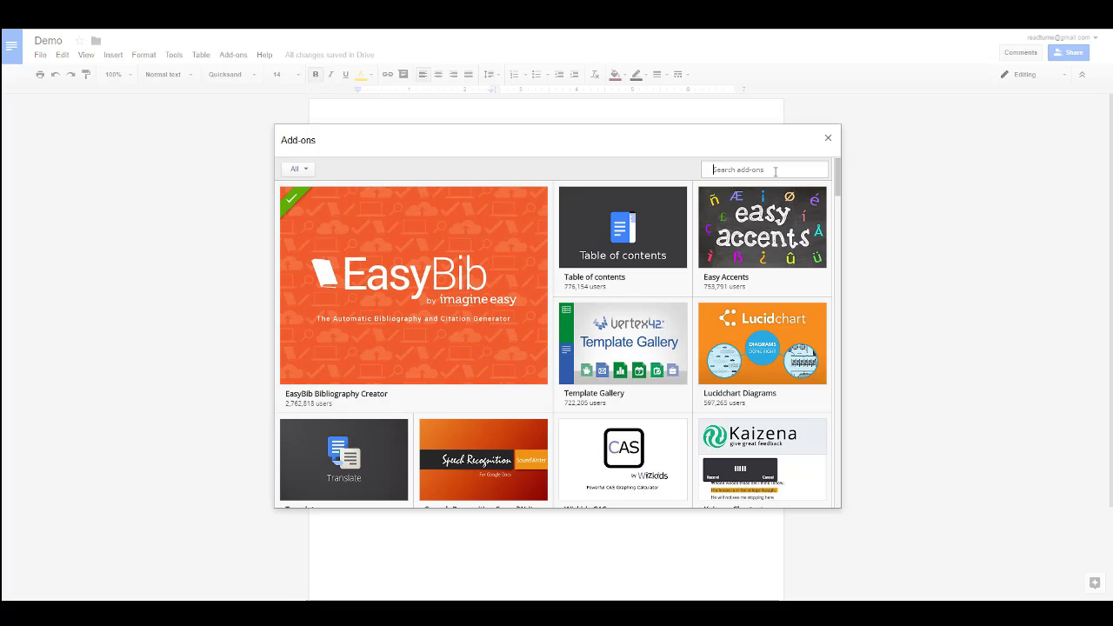
{"action": "left_click", "coordinate": [827, 138]}
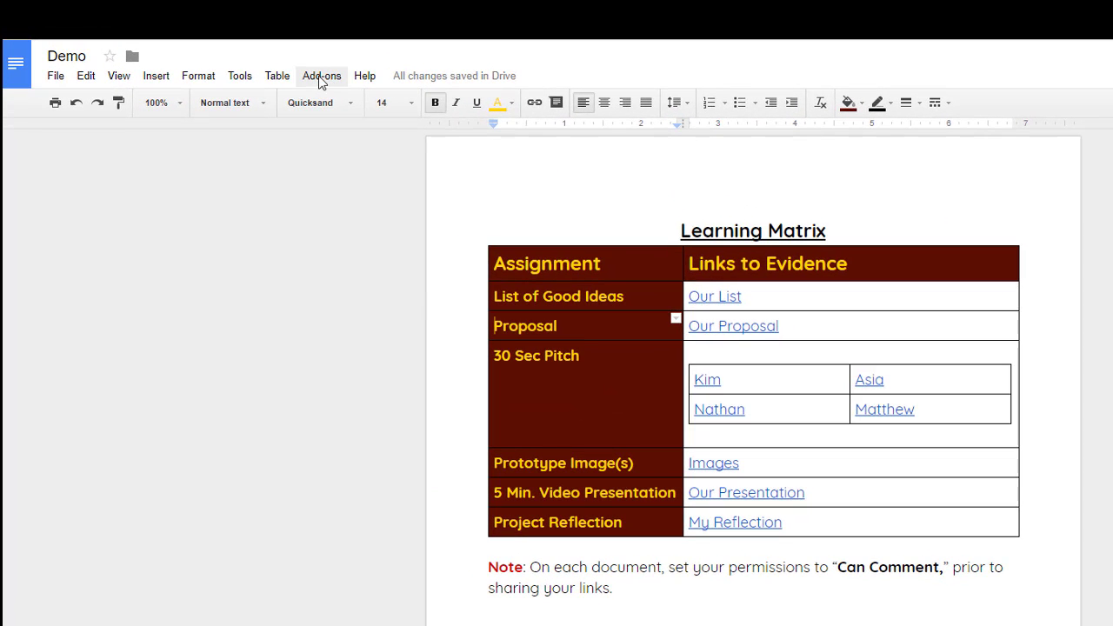
Launch rubric scoring in OrangeSlice: Teacher Rubric and choose the Great, Good, Average, Needs More performance levels
{"action": "left_click", "coordinate": [321, 76]}
{"action": "mouse_move", "coordinate": [356, 180]}
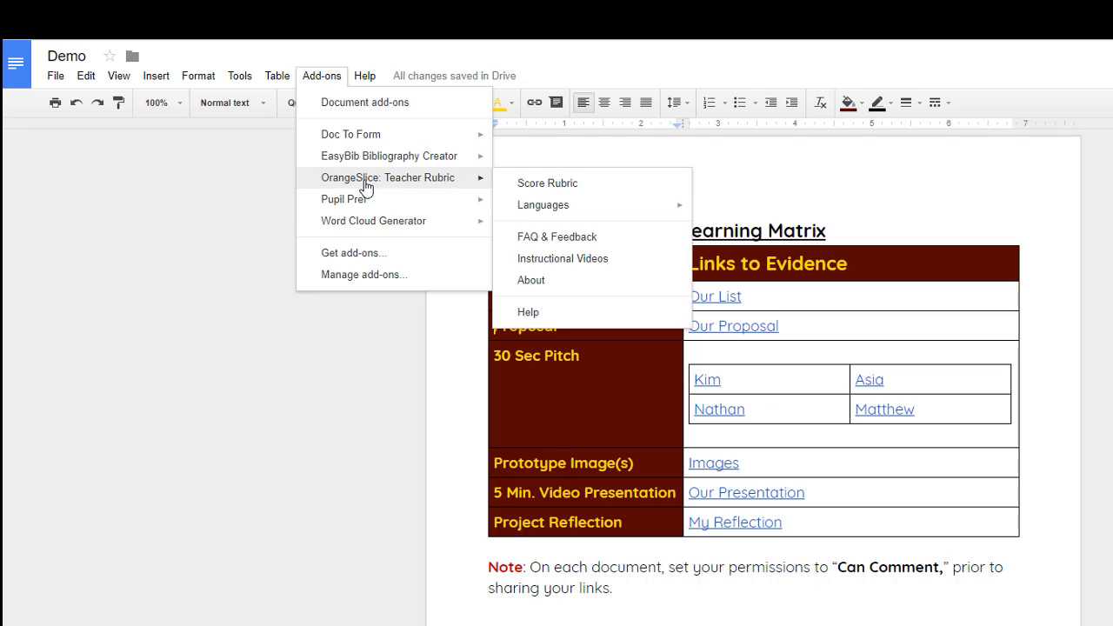
{"action": "left_click", "coordinate": [548, 183]}
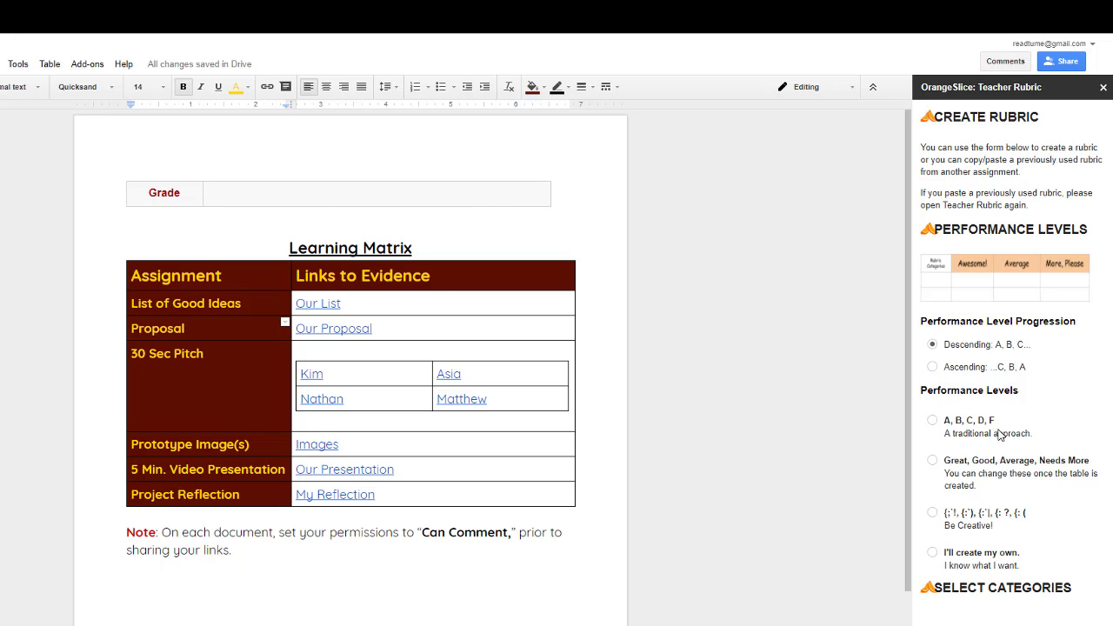
{"action": "left_click", "coordinate": [932, 462]}
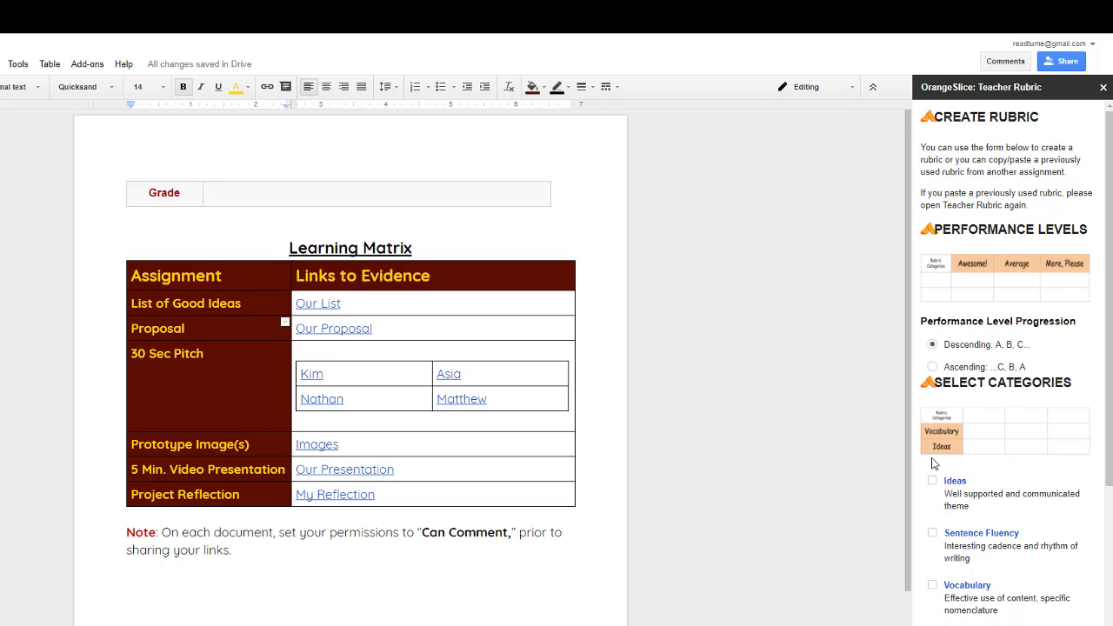
Create the rubric with the categories Ideas, Sentence Fluency, Vocabulary, Presentation and Writer's Voice
{"action": "left_click_drag", "start_coordinate": [1108, 363], "coordinate": [1110, 500]}
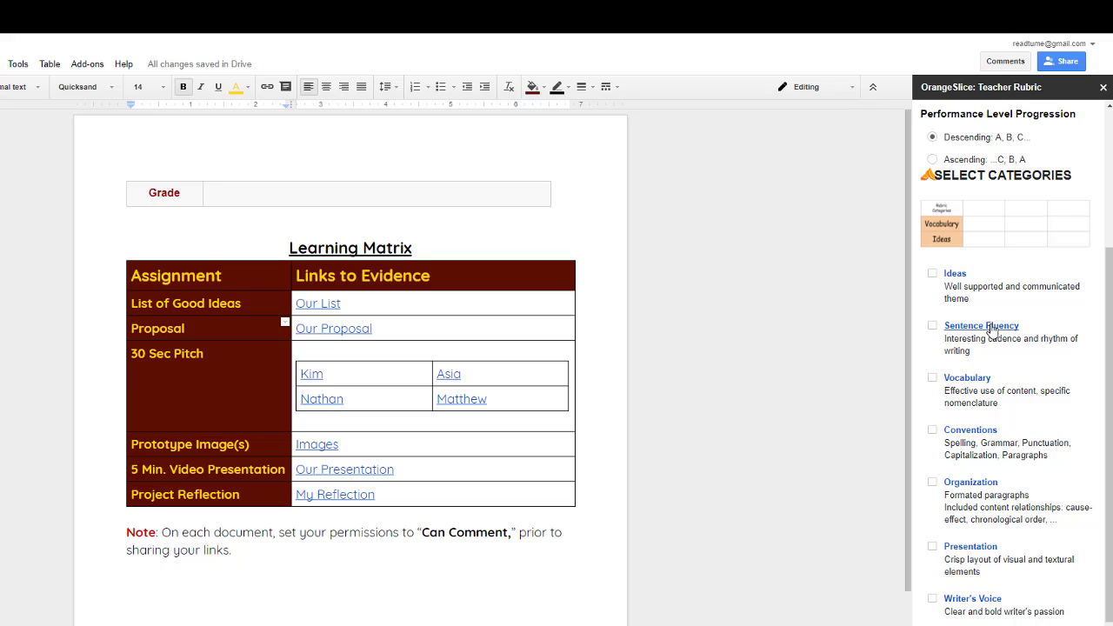
{"action": "left_click", "coordinate": [932, 273]}
{"action": "left_click", "coordinate": [932, 328]}
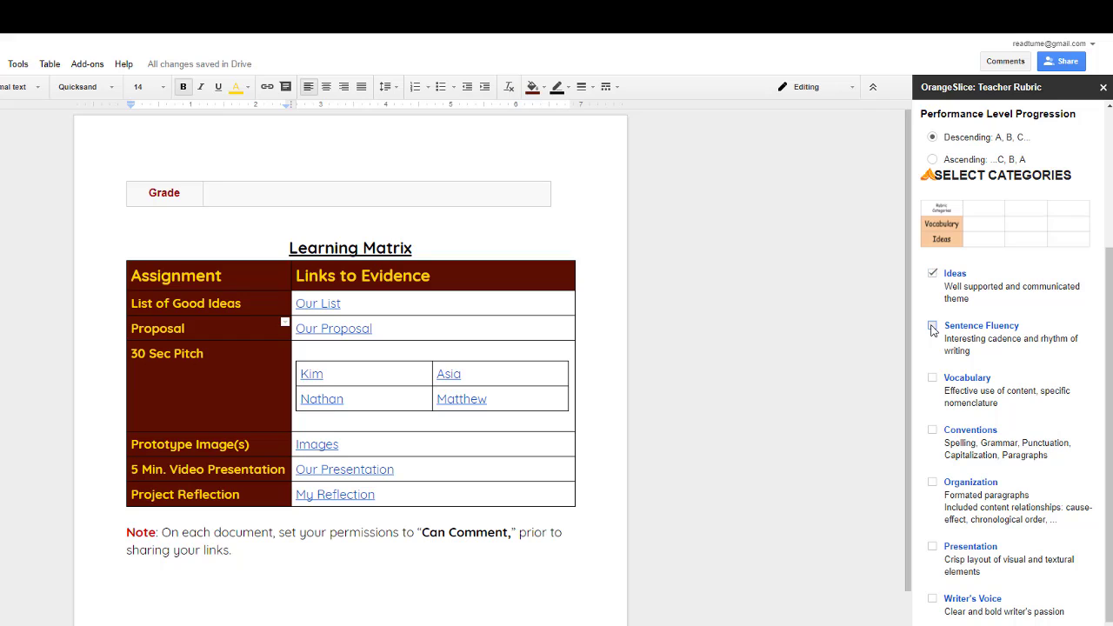
{"action": "left_click", "coordinate": [932, 379]}
{"action": "left_click", "coordinate": [932, 546]}
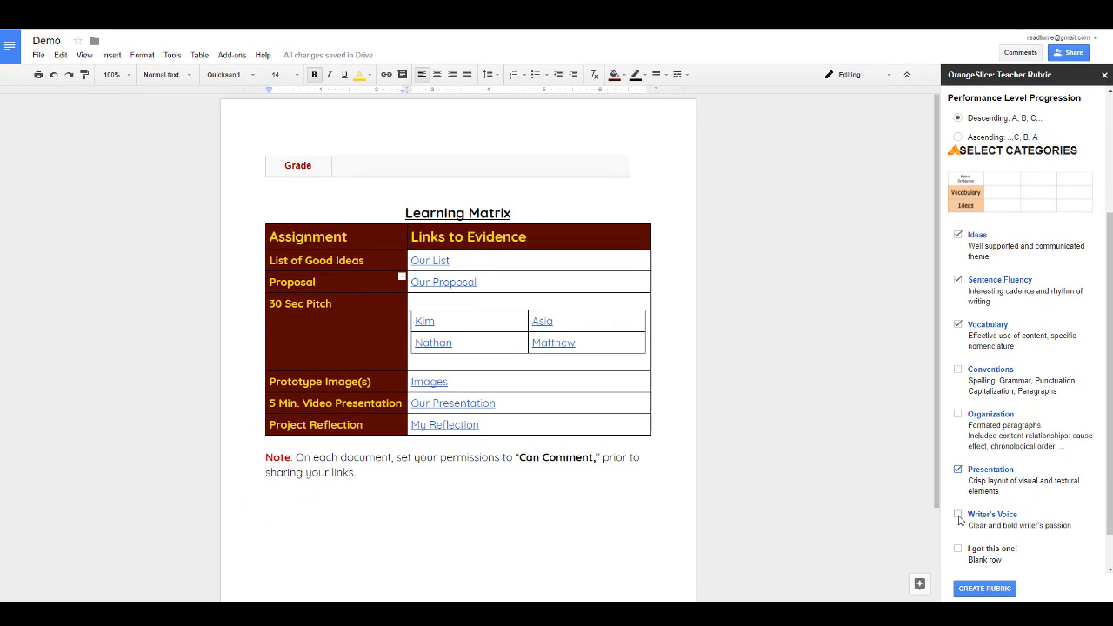
{"action": "left_click", "coordinate": [958, 517]}
{"action": "left_click", "coordinate": [985, 589]}
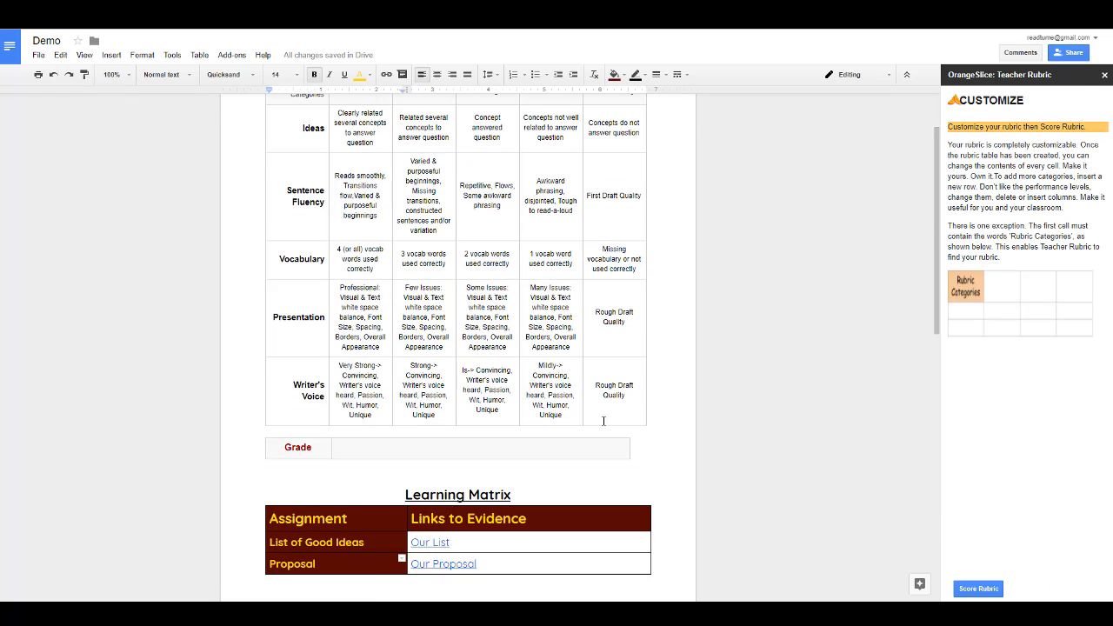
Review the rubric table's performance levels and categories, along with the Learning Matrix beneath it
{"action": "scroll", "coordinate": [566, 356], "scroll_direction": "up", "scroll_amount": 2}
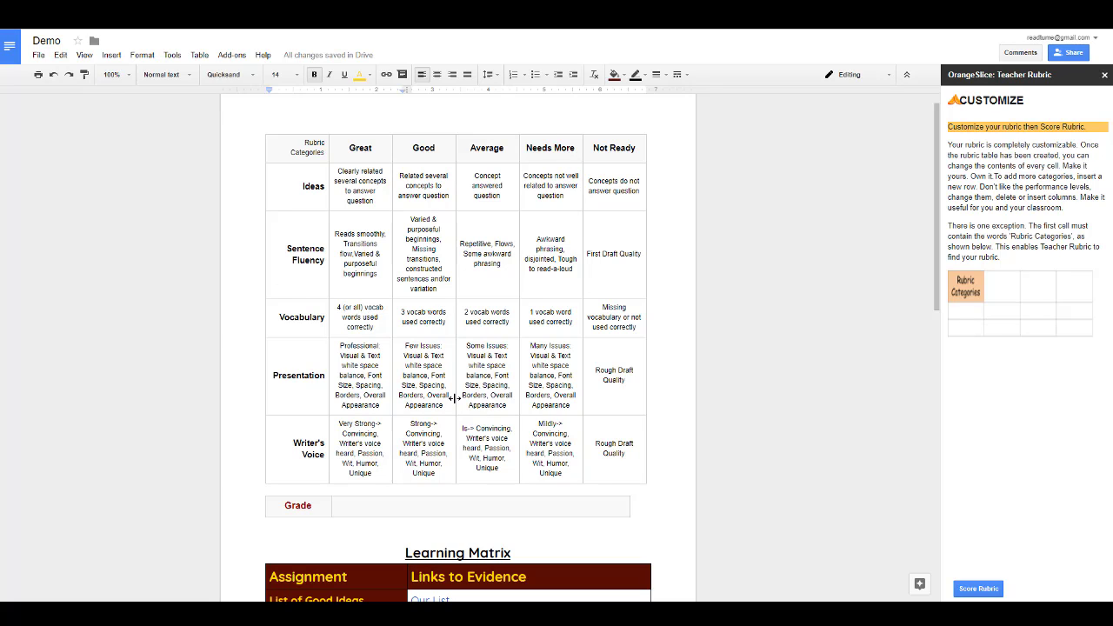
{"action": "scroll", "coordinate": [453, 398], "scroll_direction": "down", "scroll_amount": 4}
{"action": "scroll", "coordinate": [456, 403], "scroll_direction": "down", "scroll_amount": 5}
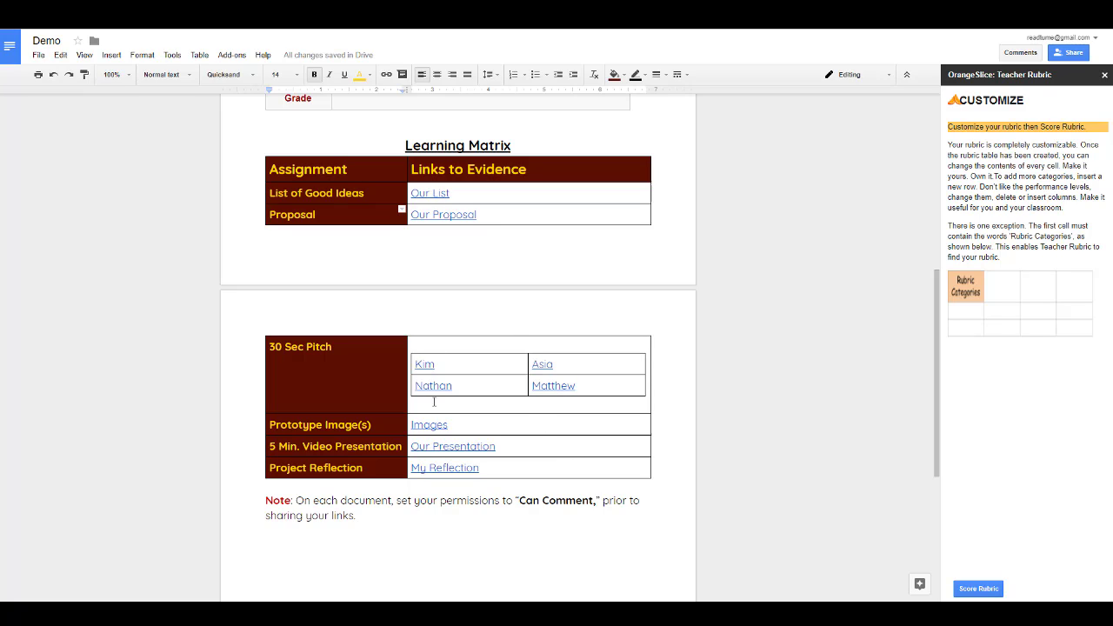
{"action": "scroll", "coordinate": [385, 446], "scroll_direction": "up", "scroll_amount": 1}
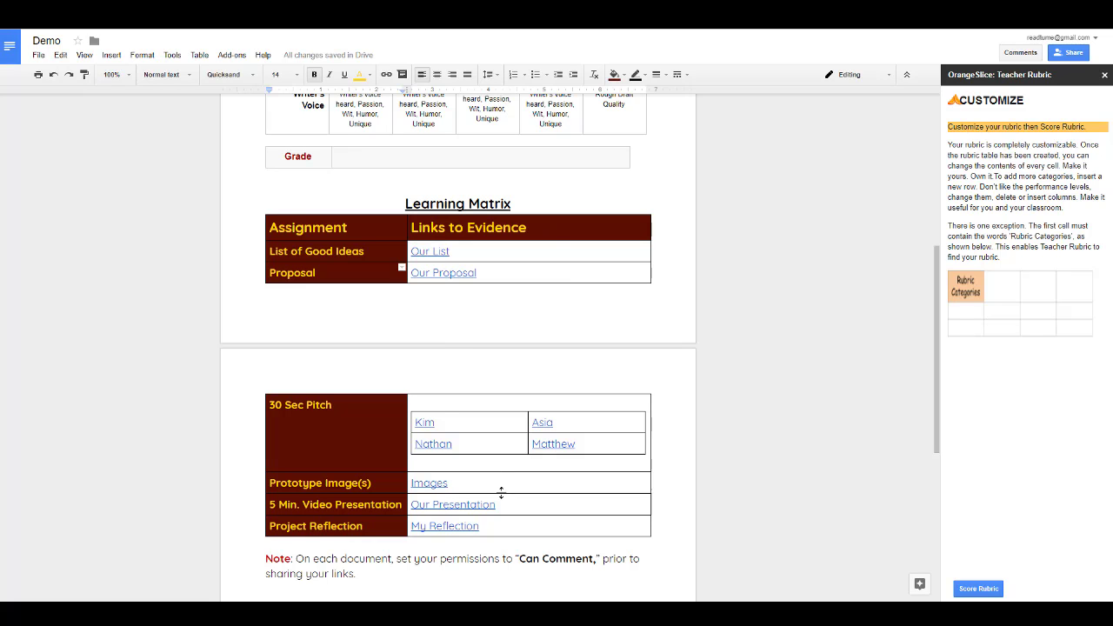
{"action": "scroll", "coordinate": [534, 477], "scroll_direction": "up", "scroll_amount": 5}
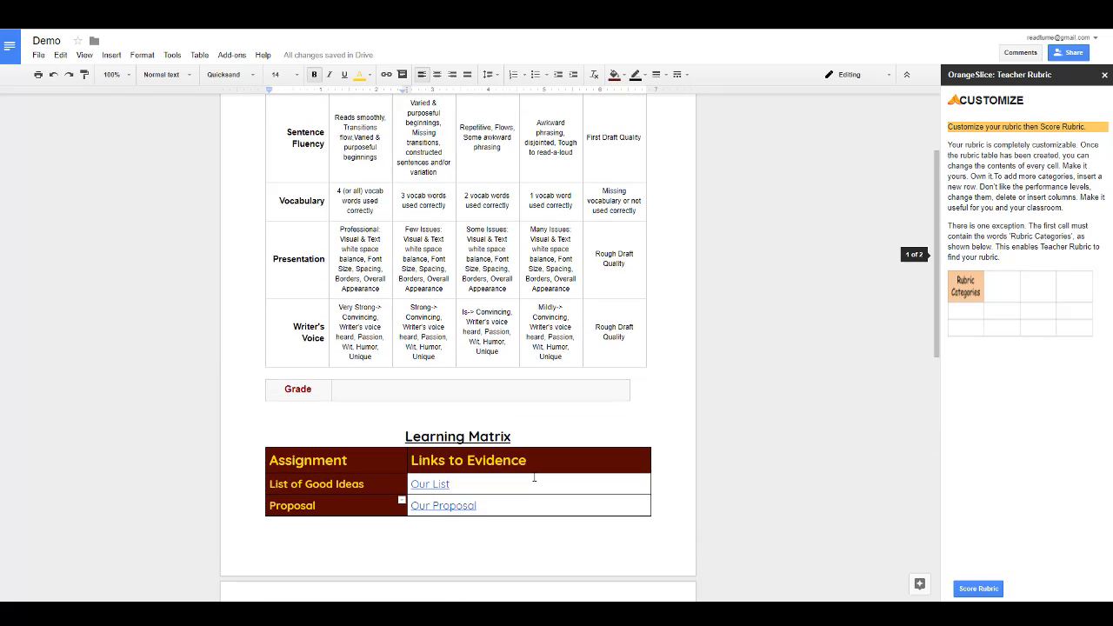
{"action": "scroll", "coordinate": [534, 476], "scroll_direction": "up", "scroll_amount": 2}
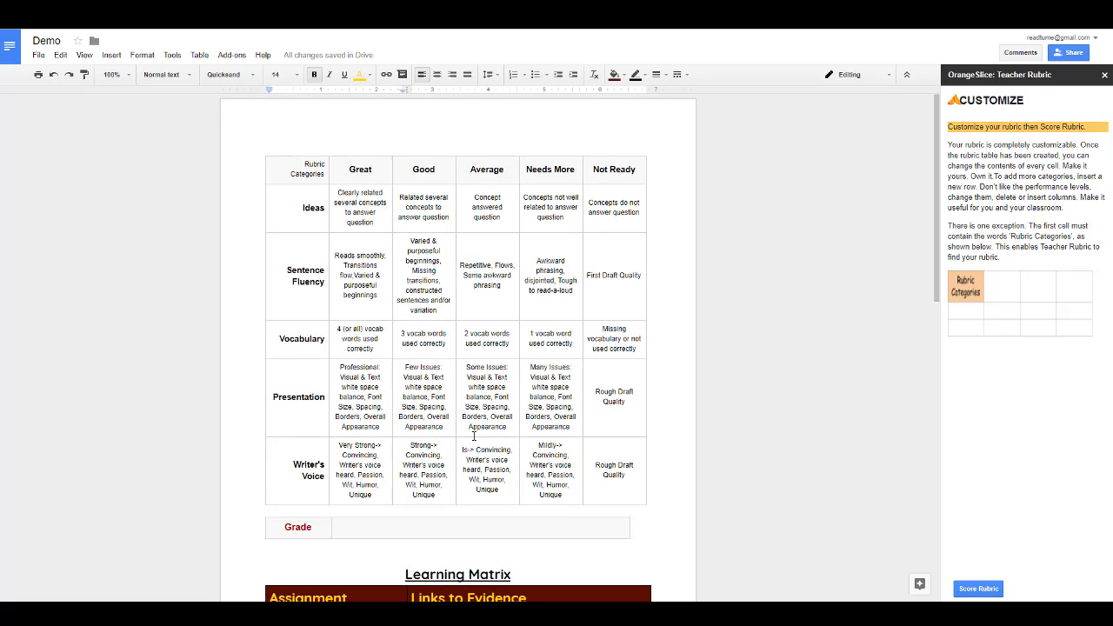
{"action": "scroll", "coordinate": [474, 435], "scroll_direction": "down", "scroll_amount": 1}
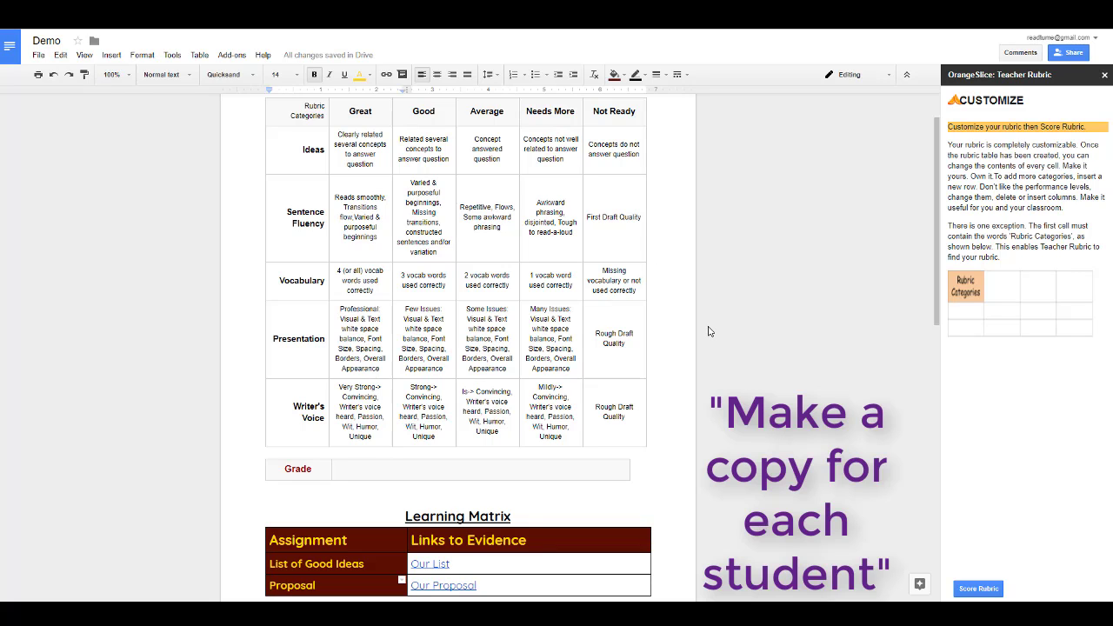
{"action": "scroll", "coordinate": [708, 332], "scroll_direction": "up", "scroll_amount": 1}
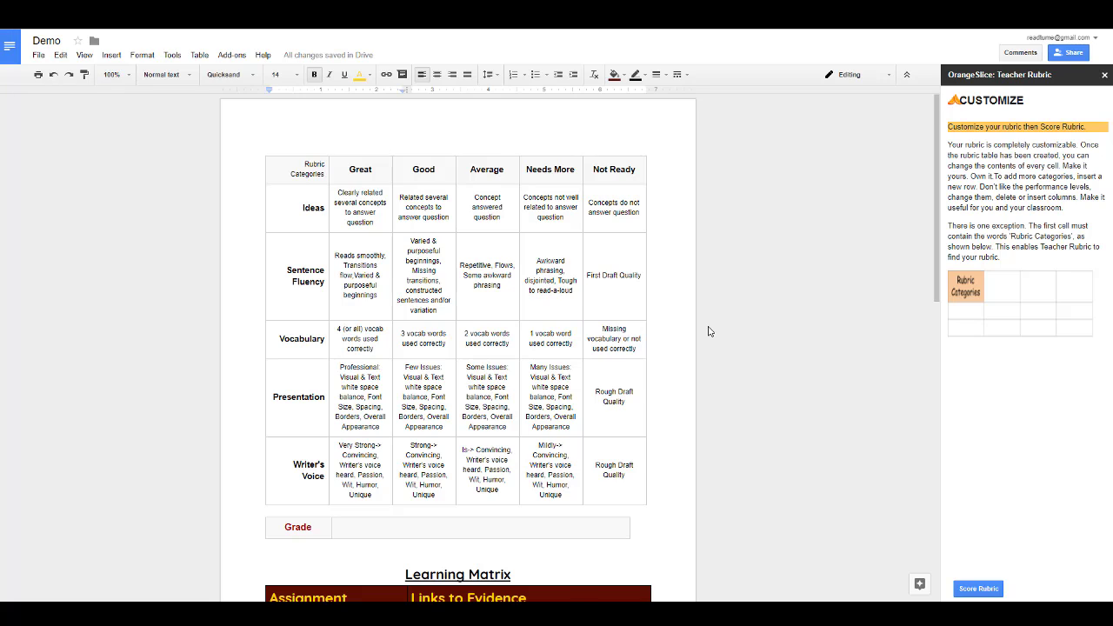
{"action": "scroll", "coordinate": [709, 331], "scroll_direction": "down", "scroll_amount": 1}
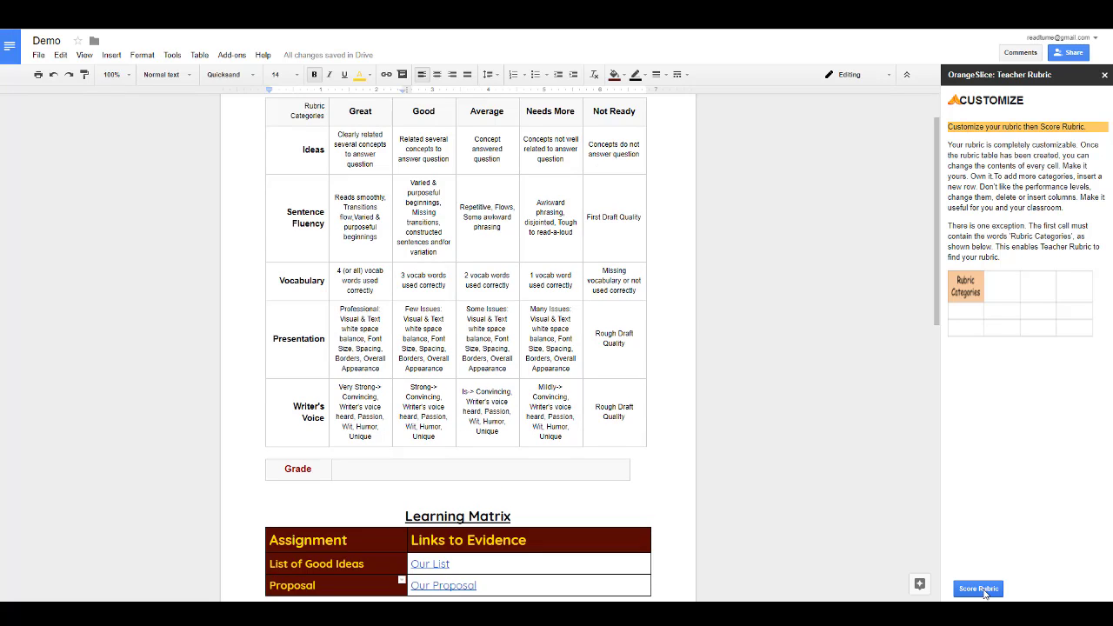
Set up rubric scoring with 20 total points and Great 4, Good 3, Average 2, Needs More 1 and Not Ready 0
{"action": "left_click", "coordinate": [984, 590]}
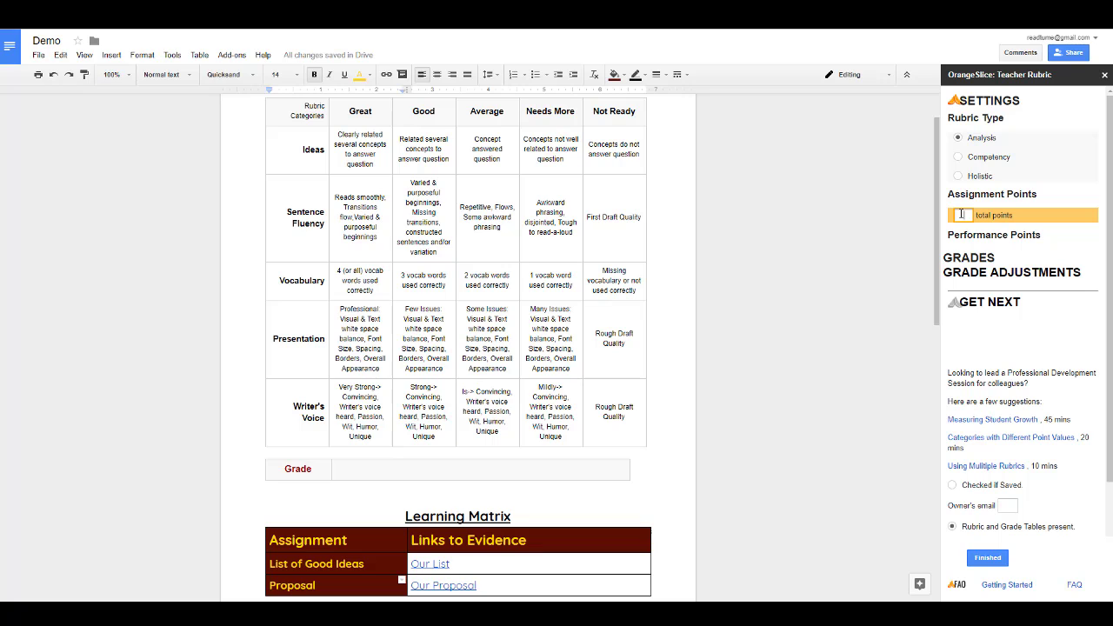
{"action": "key", "text": "Return"}
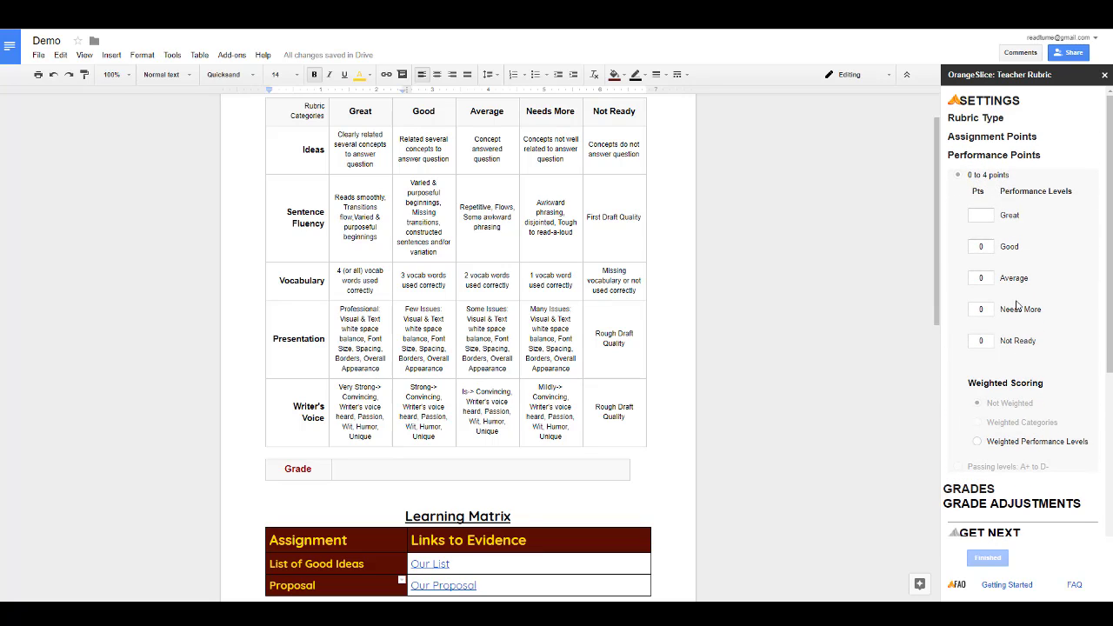
{"action": "left_click", "coordinate": [981, 214]}
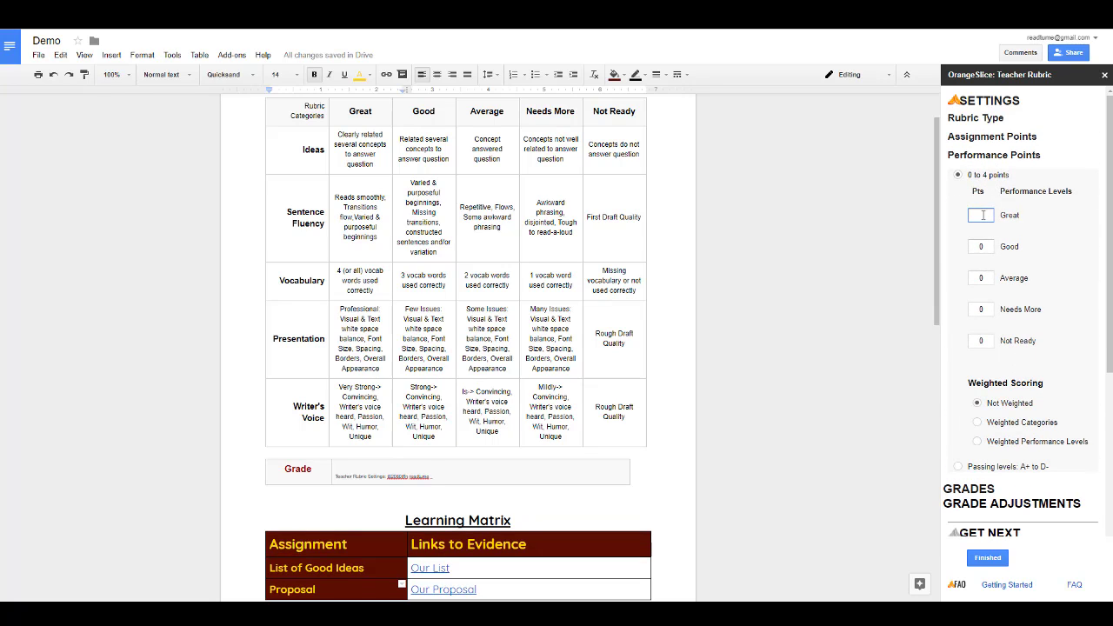
{"action": "type", "text": "4"}
{"action": "left_click", "coordinate": [984, 246]}
{"action": "left_click_drag", "start_coordinate": [984, 246], "coordinate": [950, 315]}
{"action": "type", "text": "3"}
{"action": "type", "text": "2"}
{"action": "left_click", "coordinate": [987, 558]}
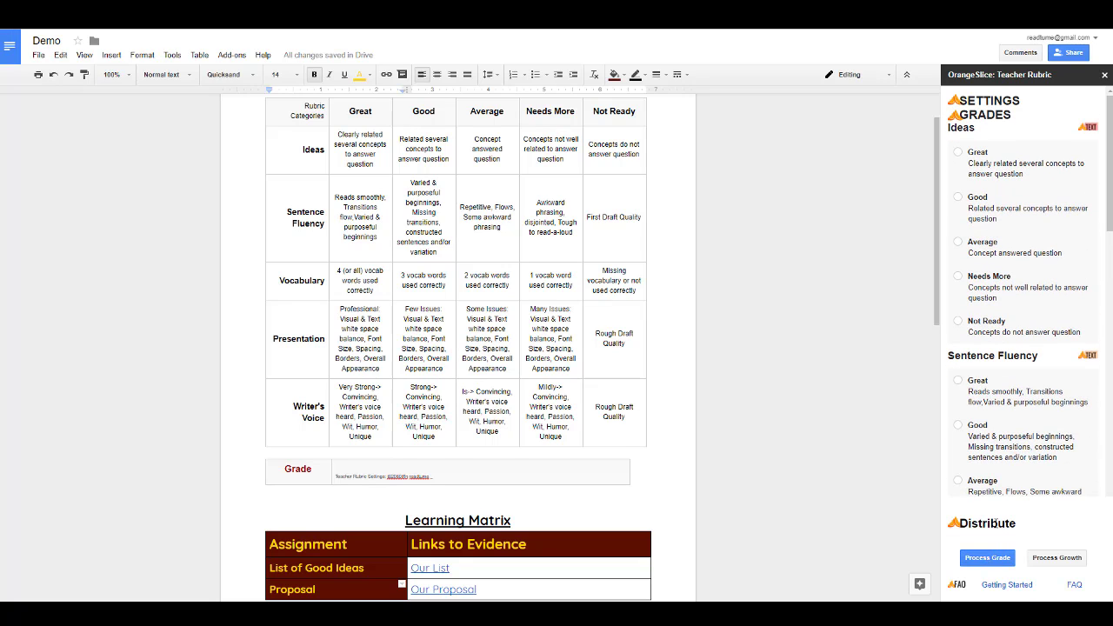
Grade Ideas and Vocabulary as Great, Sentence Fluency as Good, Presentation and Writer's Voice as Average, and process the grade
{"action": "left_click", "coordinate": [957, 152]}
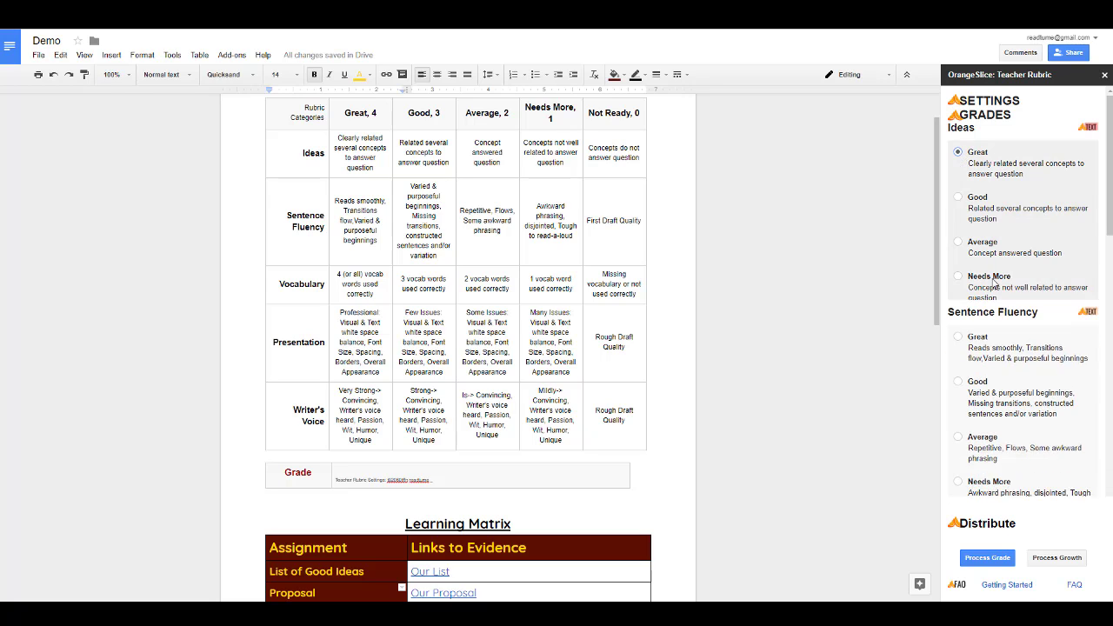
{"action": "left_click", "coordinate": [958, 223]}
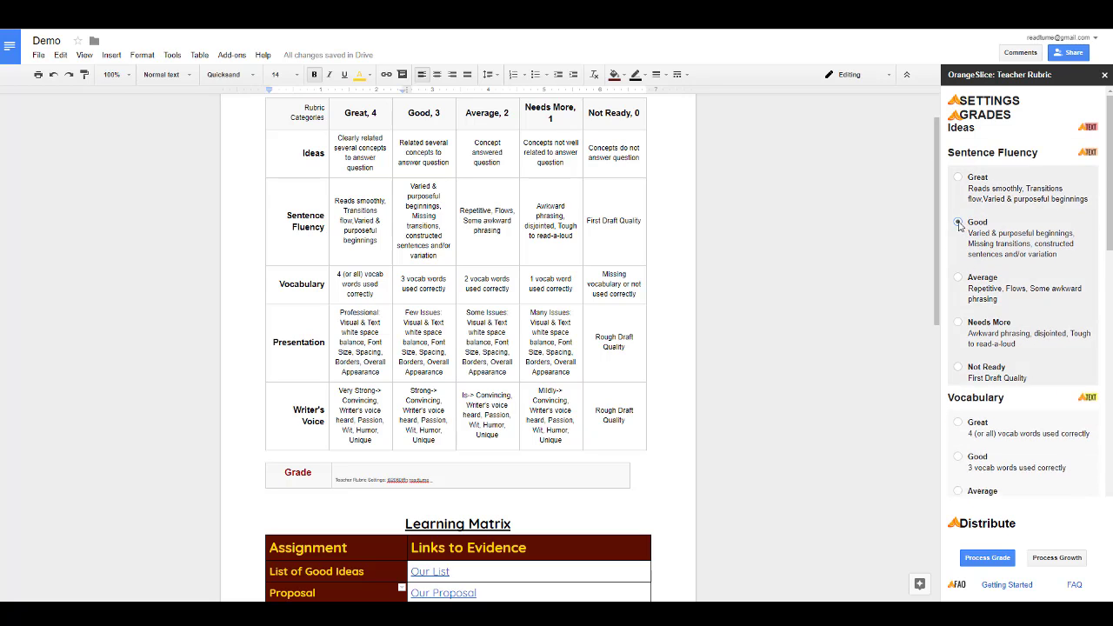
{"action": "left_click", "coordinate": [957, 202]}
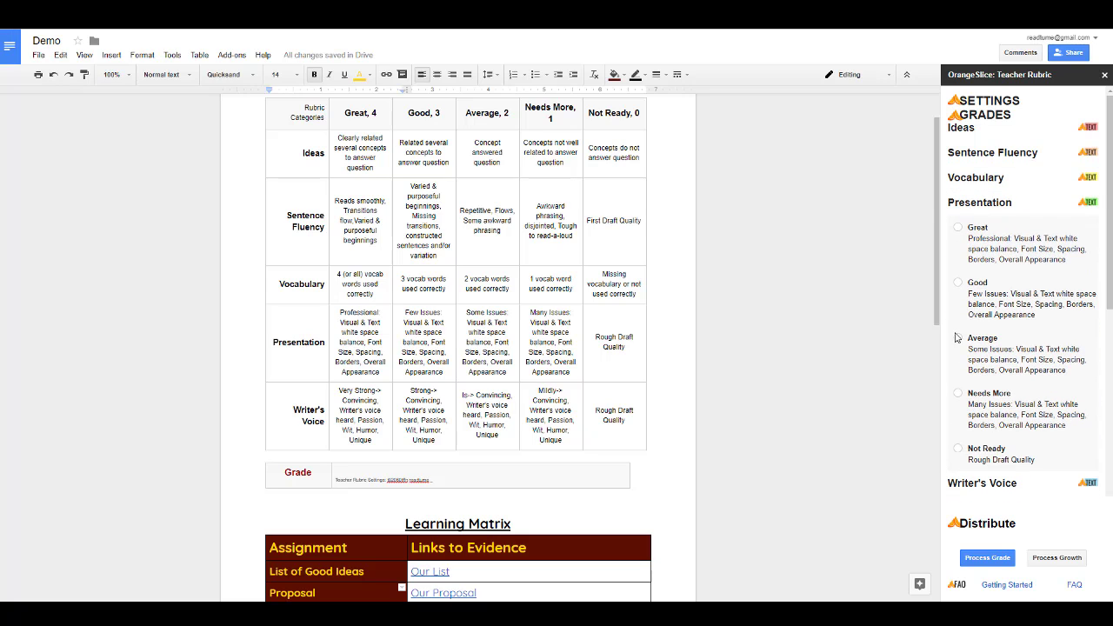
{"action": "left_click", "coordinate": [960, 341]}
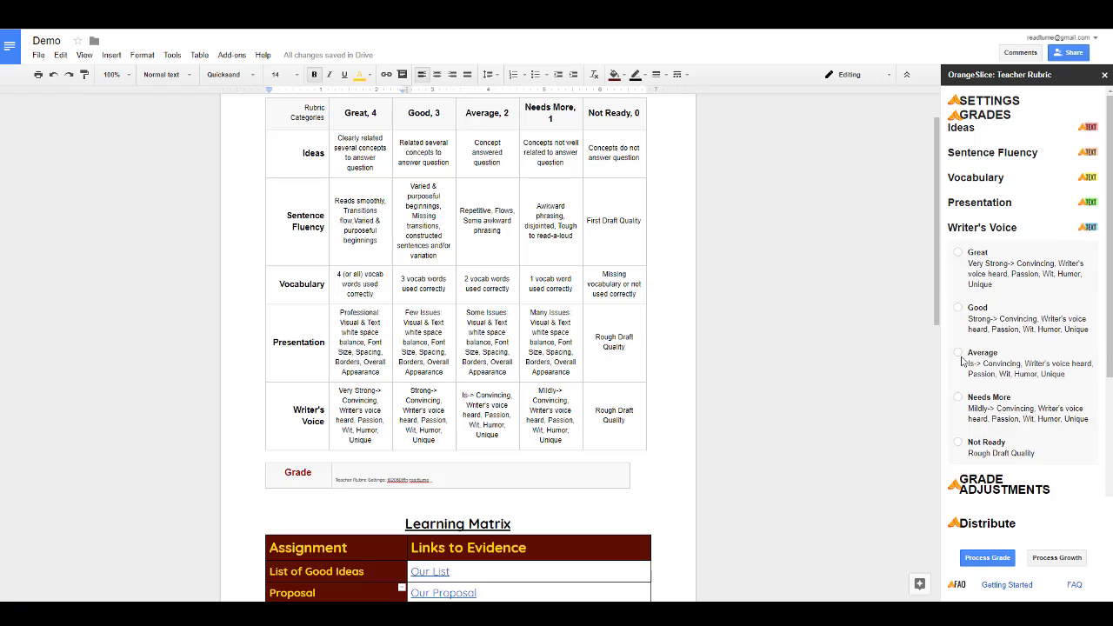
{"action": "left_click", "coordinate": [958, 352]}
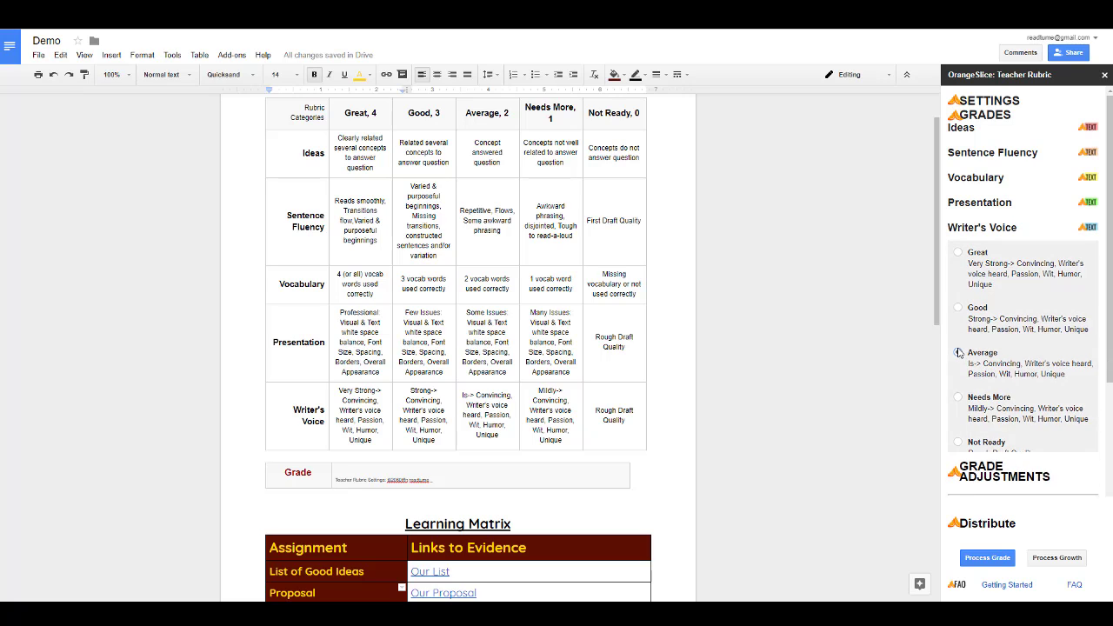
{"action": "left_click", "coordinate": [985, 558]}
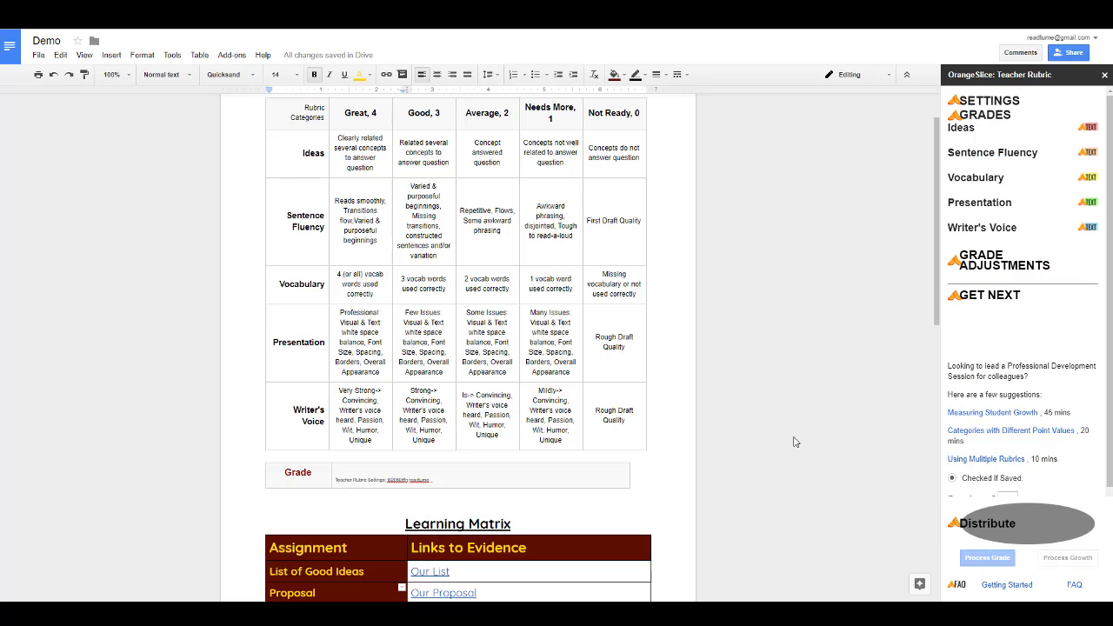
Review the graded rubric, the grade table and the Learning Matrix, and close the Teacher Rubric add-on
{"action": "scroll", "coordinate": [791, 438], "scroll_direction": "up", "scroll_amount": 1}
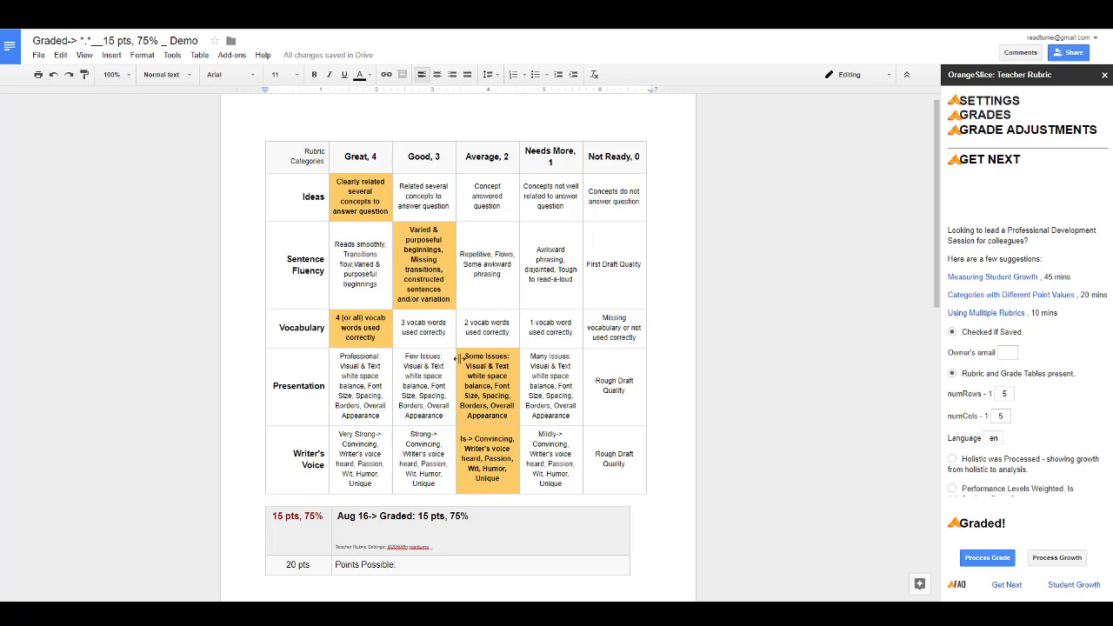
{"action": "scroll", "coordinate": [513, 376], "scroll_direction": "down", "scroll_amount": 1}
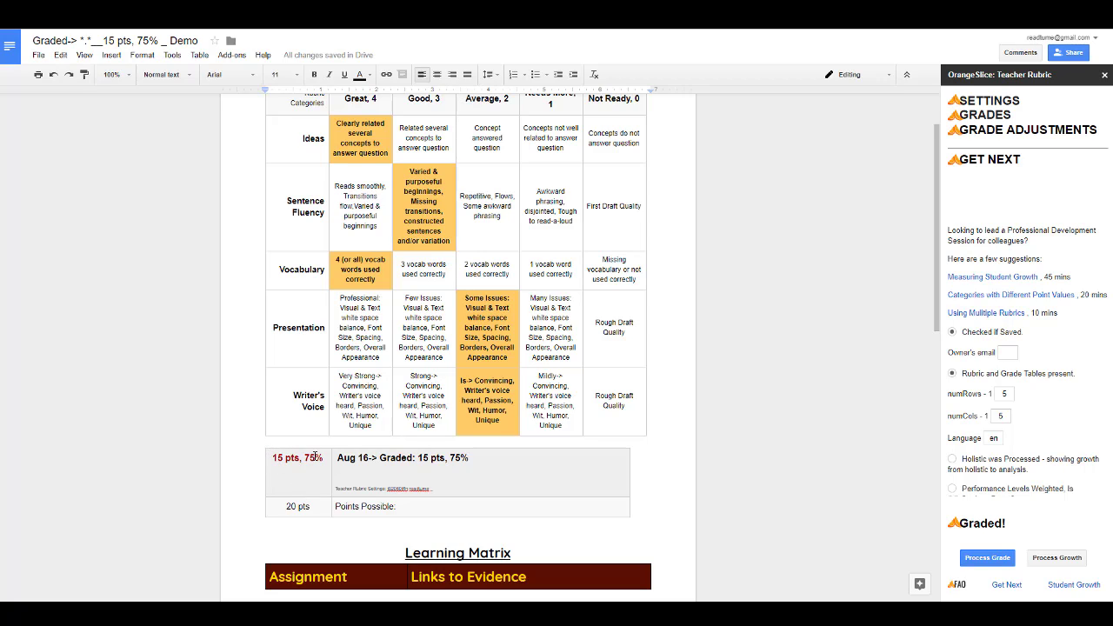
{"action": "scroll", "coordinate": [487, 427], "scroll_direction": "down", "scroll_amount": 4}
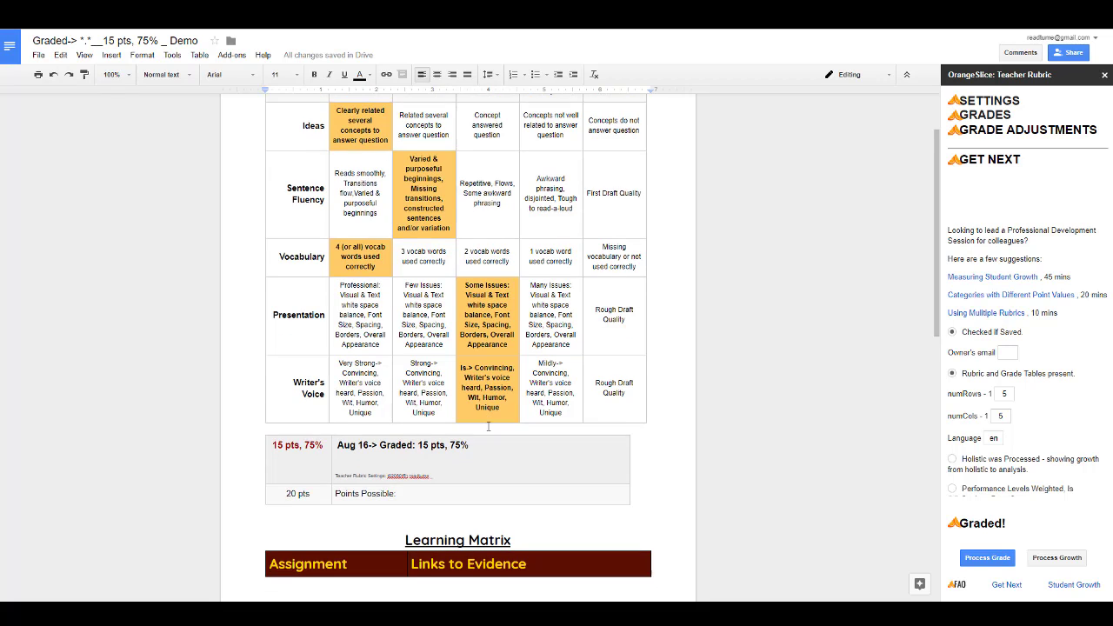
{"action": "scroll", "coordinate": [488, 427], "scroll_direction": "down", "scroll_amount": 3}
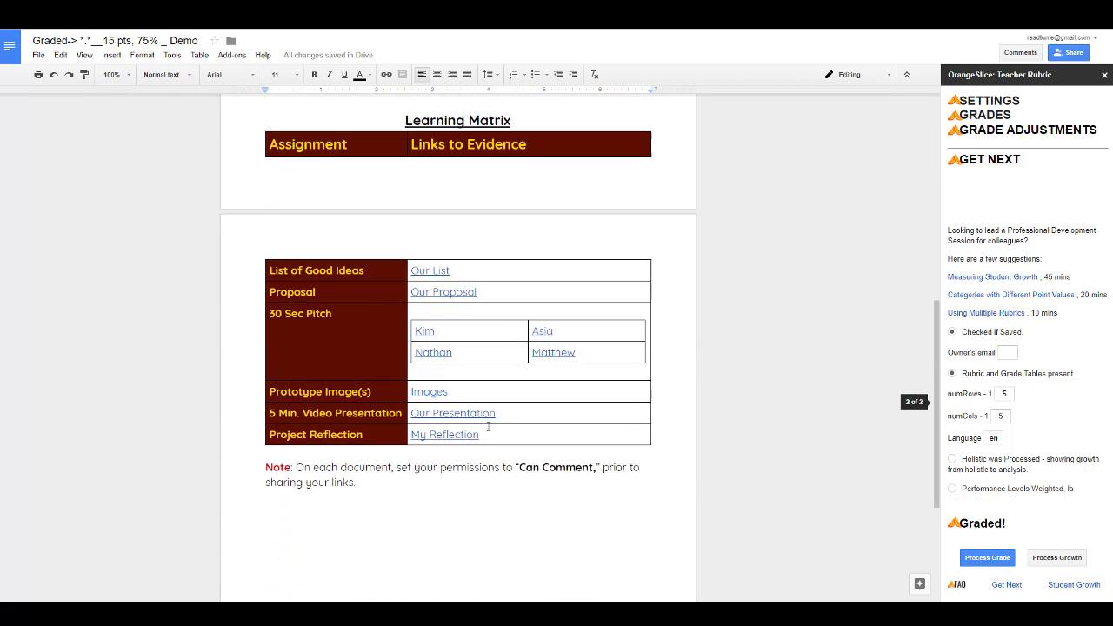
{"action": "scroll", "coordinate": [487, 426], "scroll_direction": "up", "scroll_amount": 2}
{"action": "scroll", "coordinate": [487, 426], "scroll_direction": "up", "scroll_amount": 1}
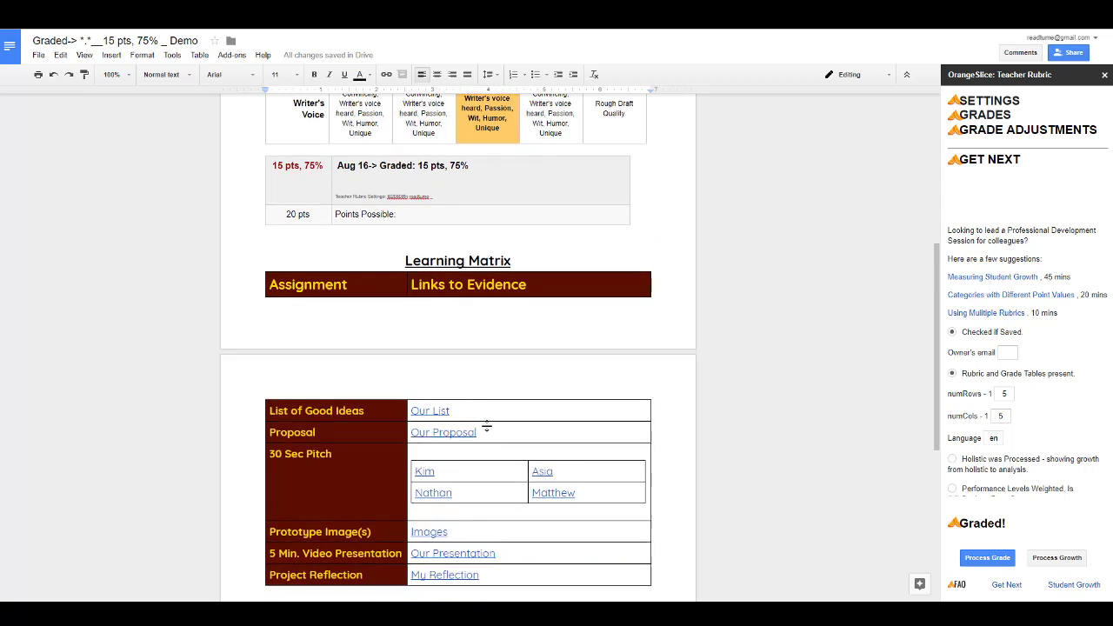
{"action": "scroll", "coordinate": [488, 426], "scroll_direction": "up", "scroll_amount": 2}
{"action": "scroll", "coordinate": [488, 426], "scroll_direction": "up", "scroll_amount": 3}
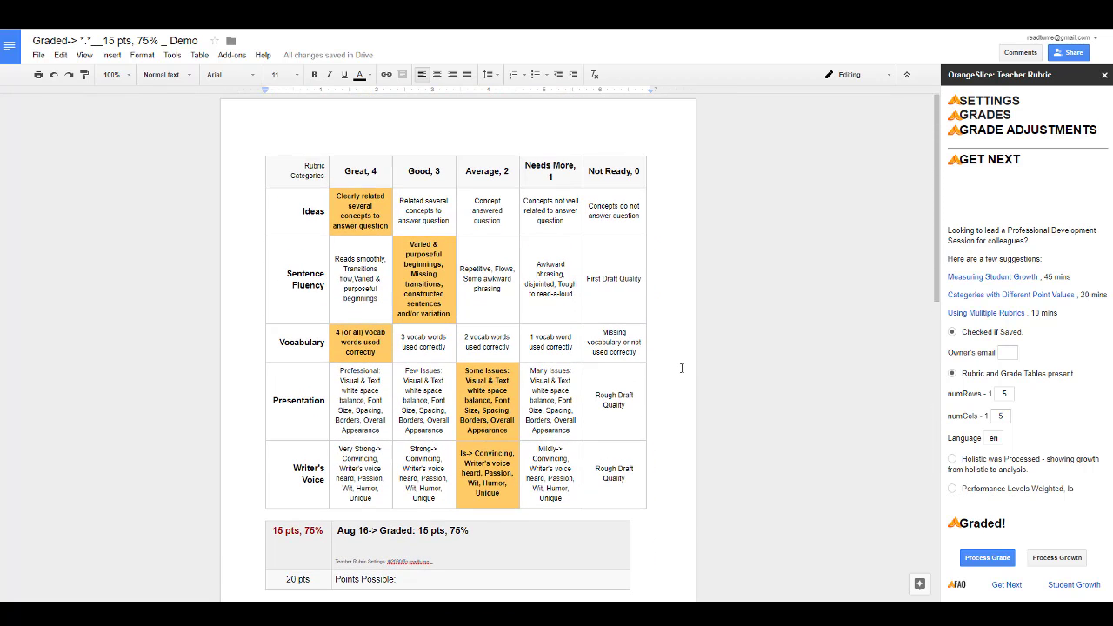
{"action": "left_click", "coordinate": [1104, 75]}
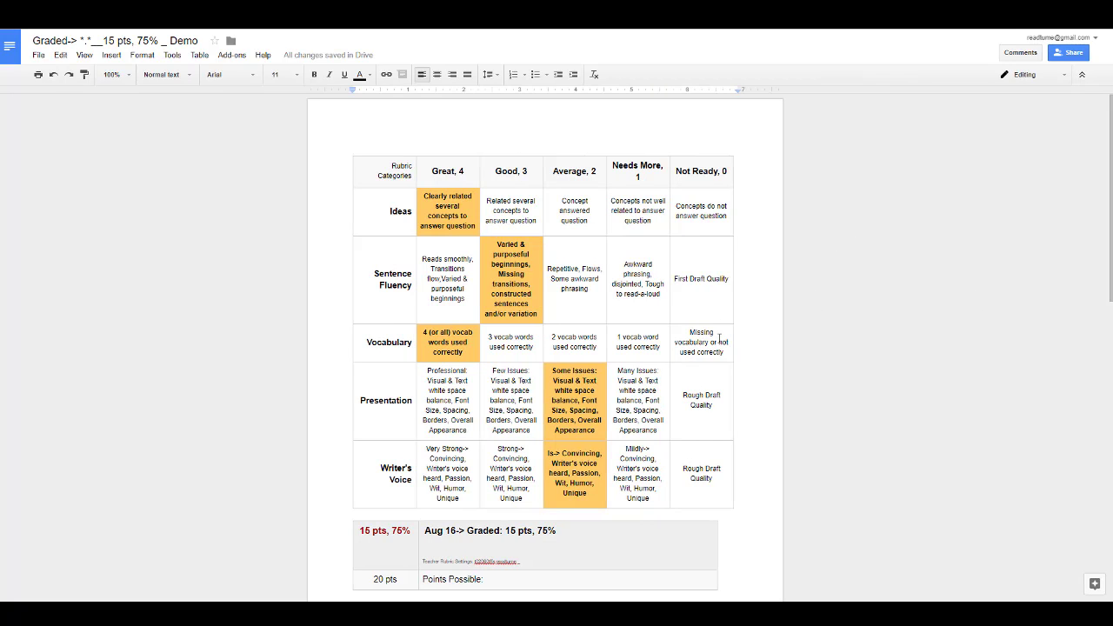